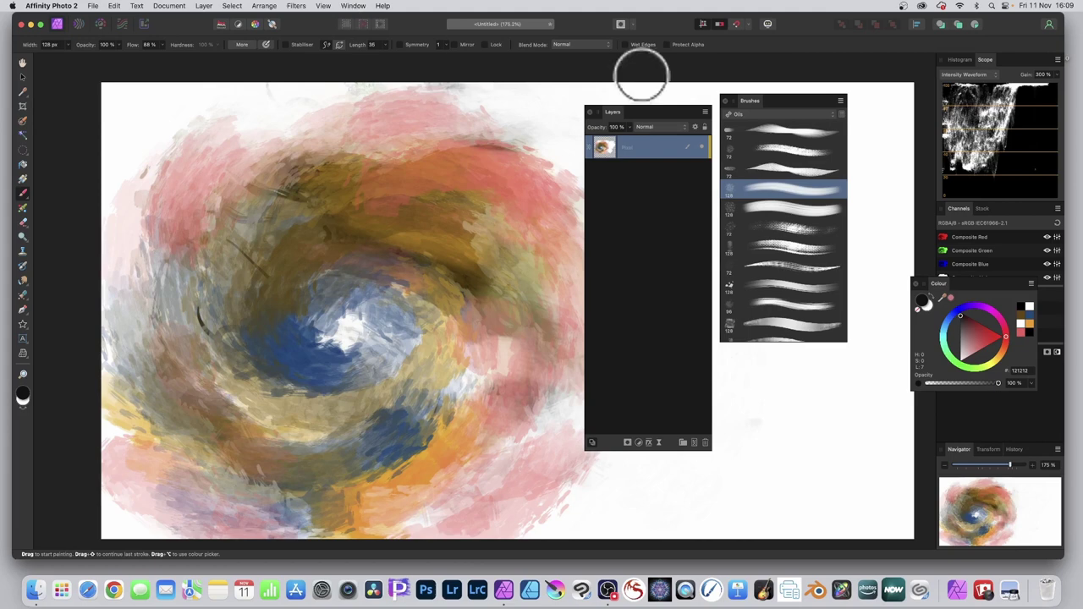
# - Pick the chunky textured brush from the Pixel layer's used-brushes list and paint a zigzag over the upper swirl
pyautogui.rightClick(689, 146)
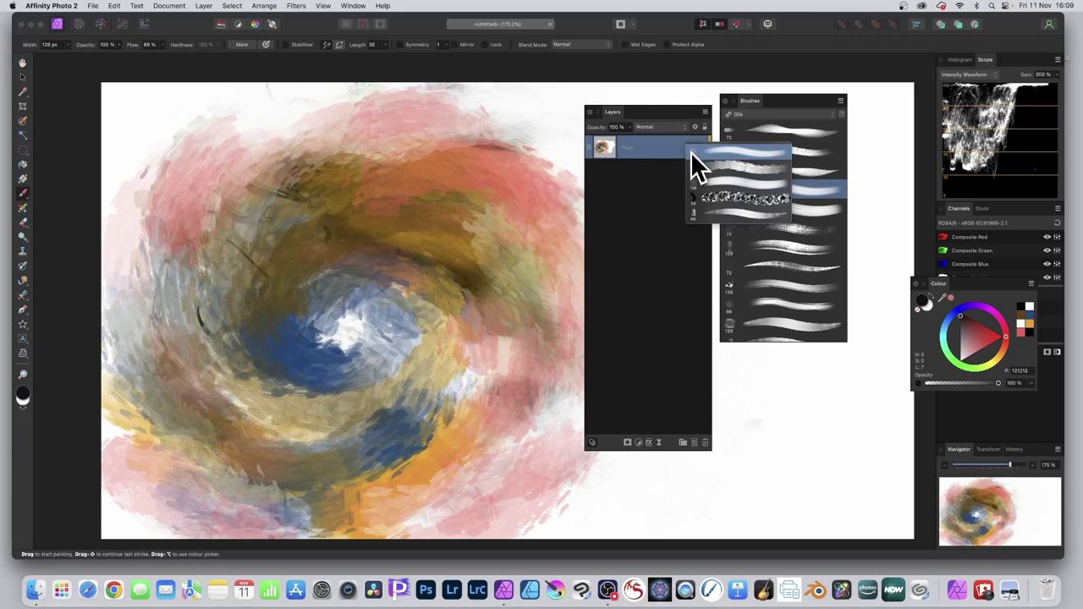
pyautogui.click(735, 197)
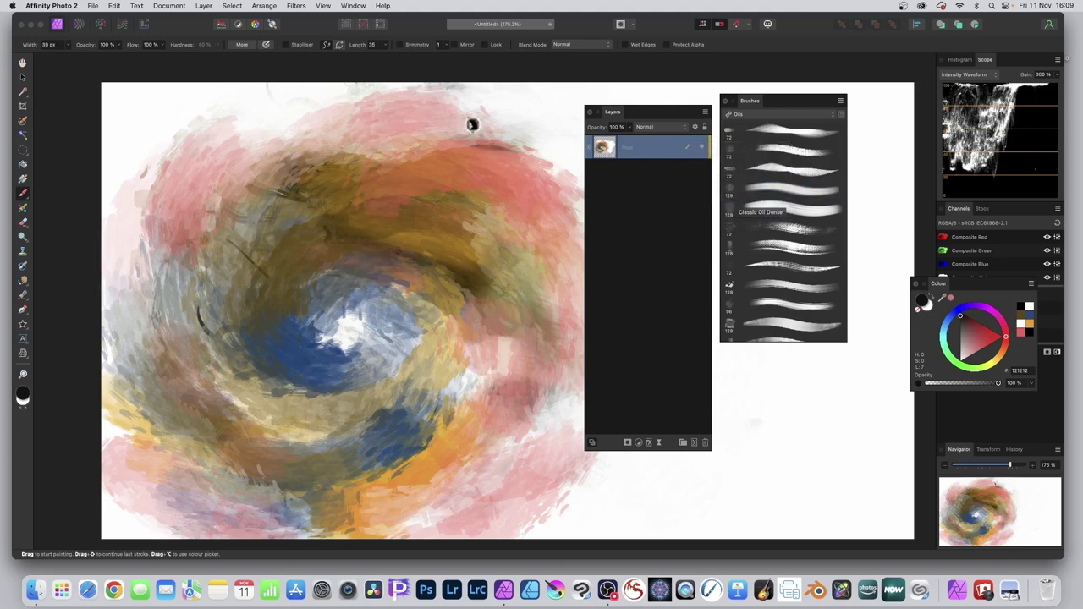
pyautogui.moveTo(326, 123)
pyautogui.mouseDown()
pyautogui.moveTo(392, 186)
pyautogui.moveTo(262, 210)
pyautogui.mouseUp()
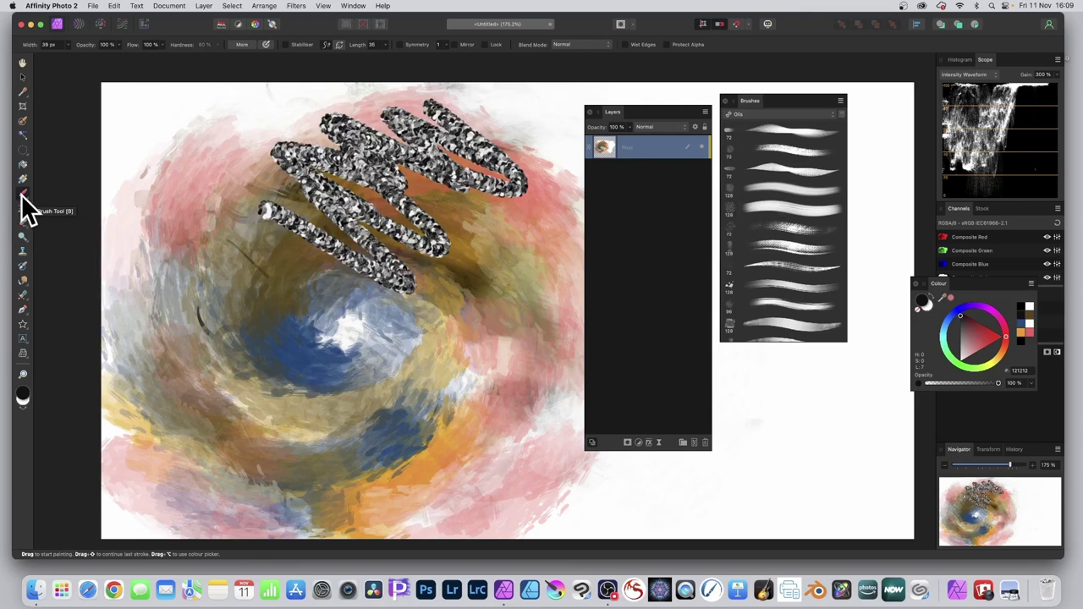
# - Smear the middle of the zigzag with the Smudge Brush, then add a new empty pixel layer
pyautogui.click(23, 282)
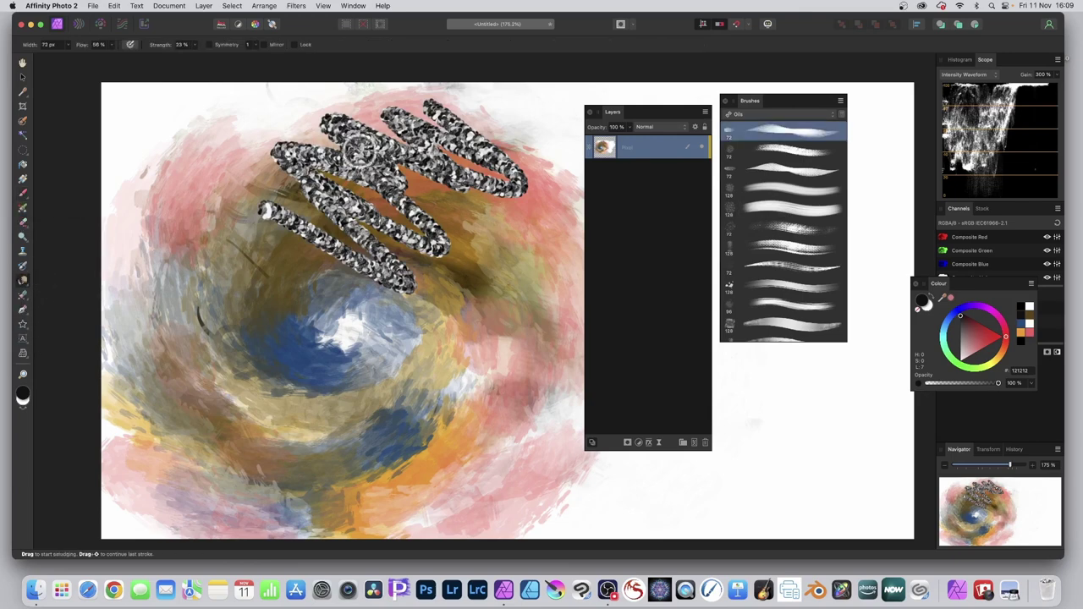
pyautogui.moveTo(387, 170)
pyautogui.mouseDown()
pyautogui.moveTo(355, 203)
pyautogui.moveTo(423, 178)
pyautogui.moveTo(533, 178)
pyautogui.mouseUp()
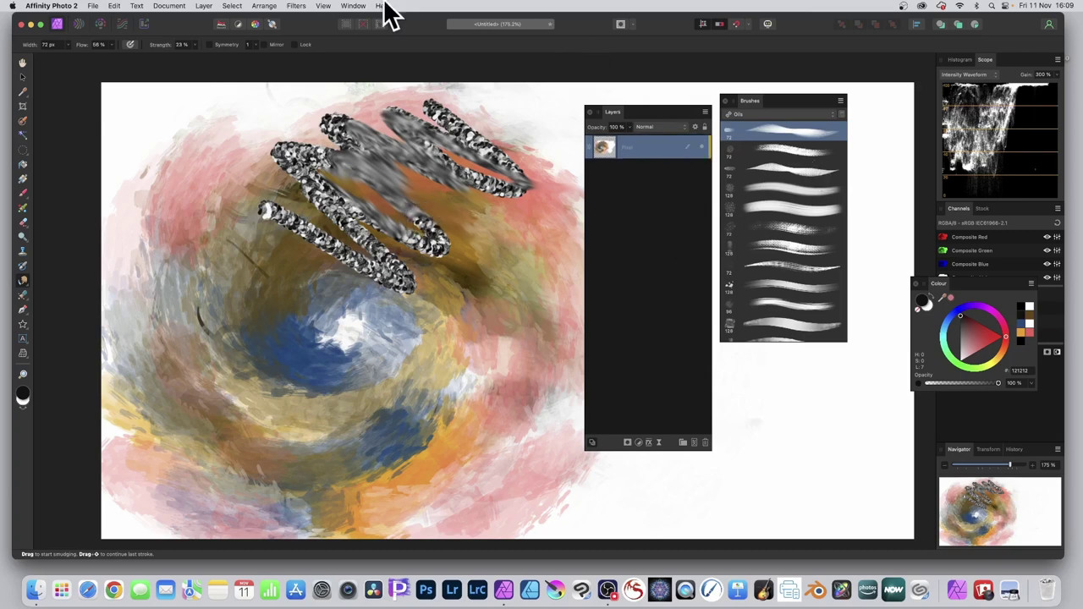
pyautogui.click(204, 6)
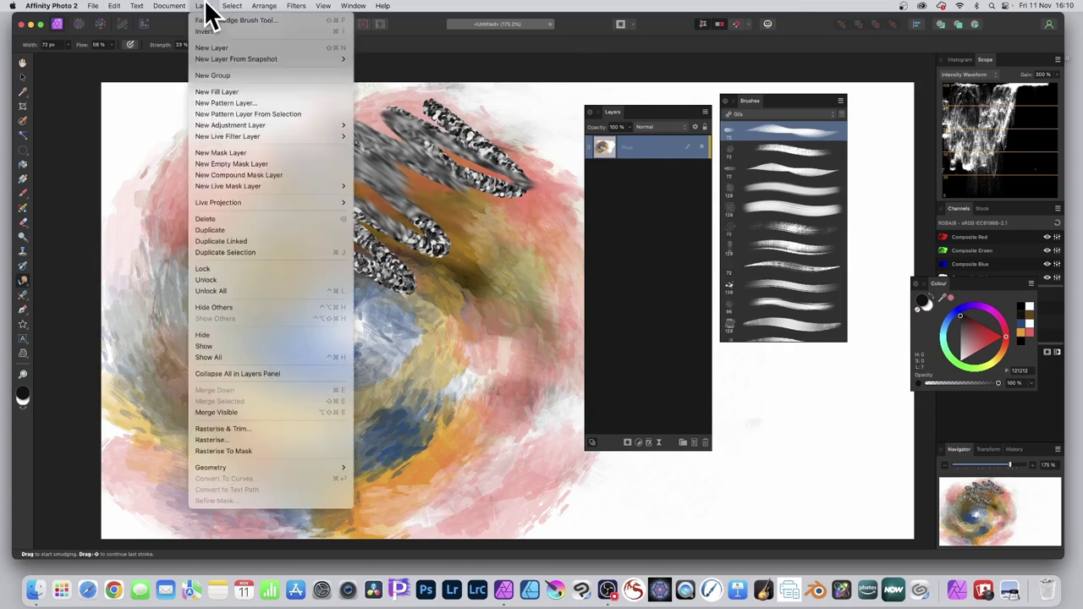
pyautogui.click(209, 47)
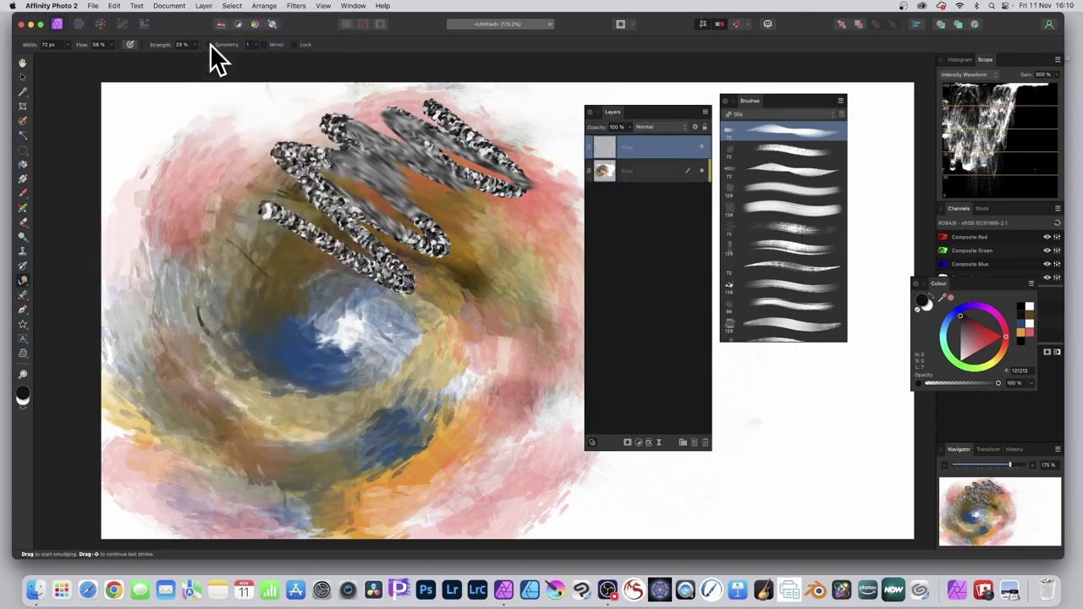
# - Paint a diagonal black stroke over the zigzag with an Oils brush
pyautogui.click(768, 287)
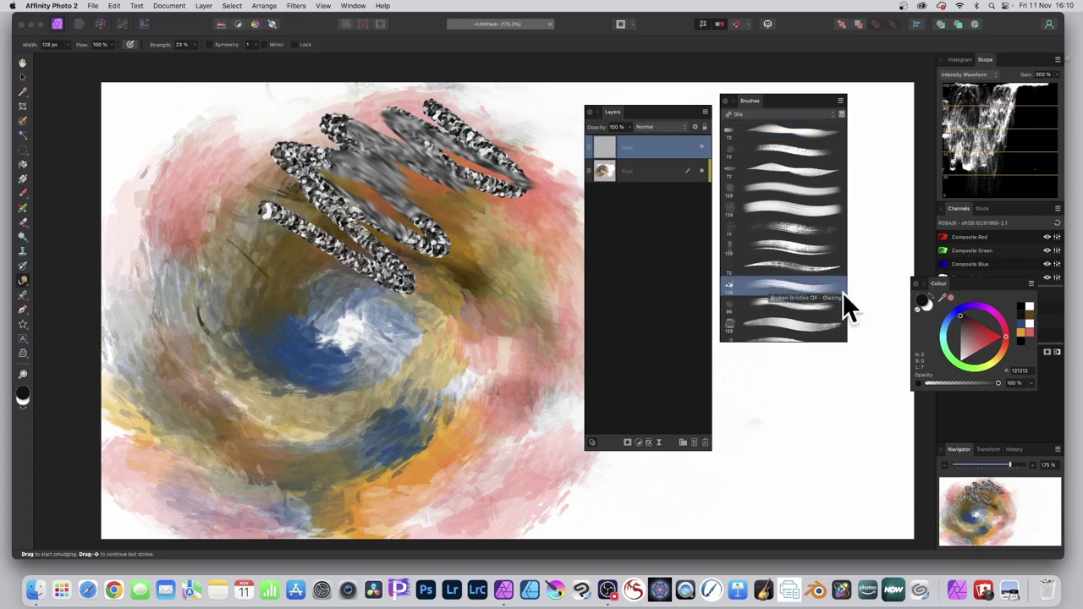
pyautogui.click(23, 193)
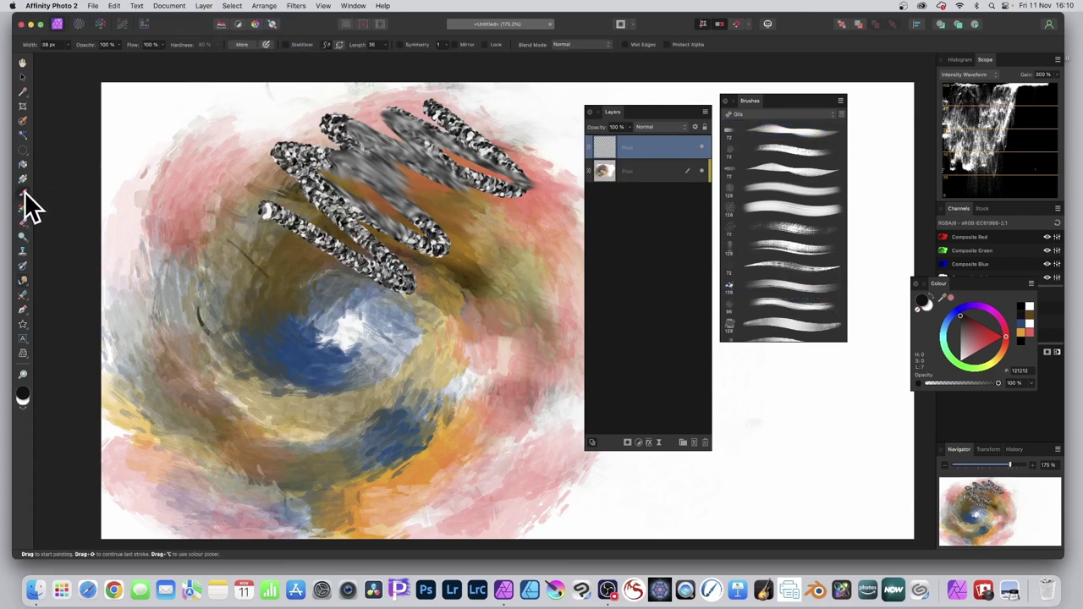
pyautogui.moveTo(280, 110); pyautogui.dragTo(355, 165)
# - Switch to another oil brush and lay broad dark diagonal strokes across the swirl
pyautogui.click(796, 250)
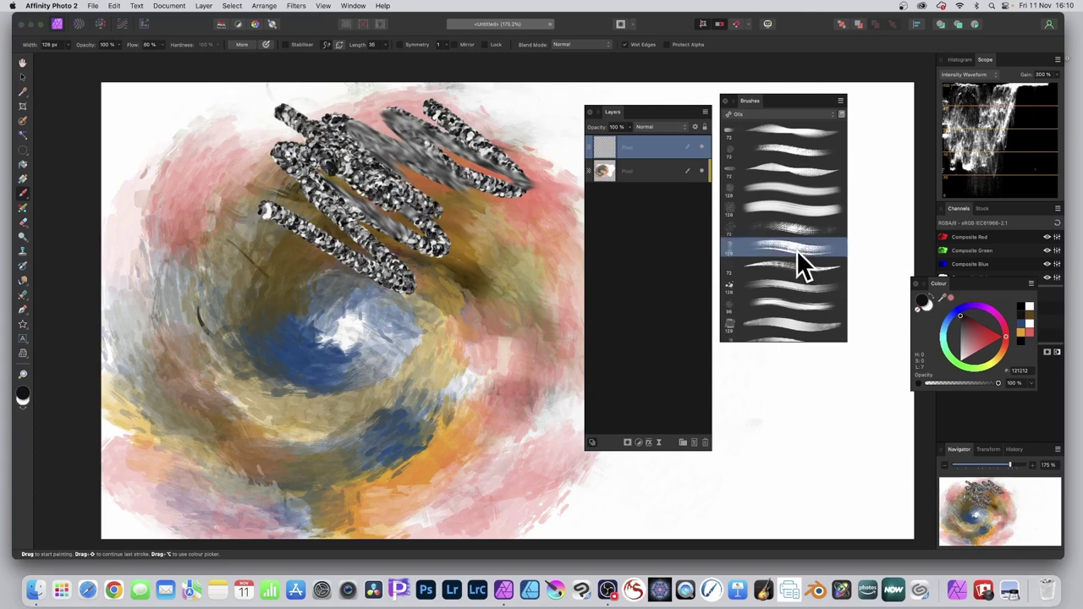
pyautogui.moveTo(339, 169)
pyautogui.mouseDown()
pyautogui.moveTo(263, 110)
pyautogui.moveTo(305, 254)
pyautogui.moveTo(237, 246)
pyautogui.moveTo(390, 177)
pyautogui.moveTo(508, 190)
pyautogui.mouseUp()
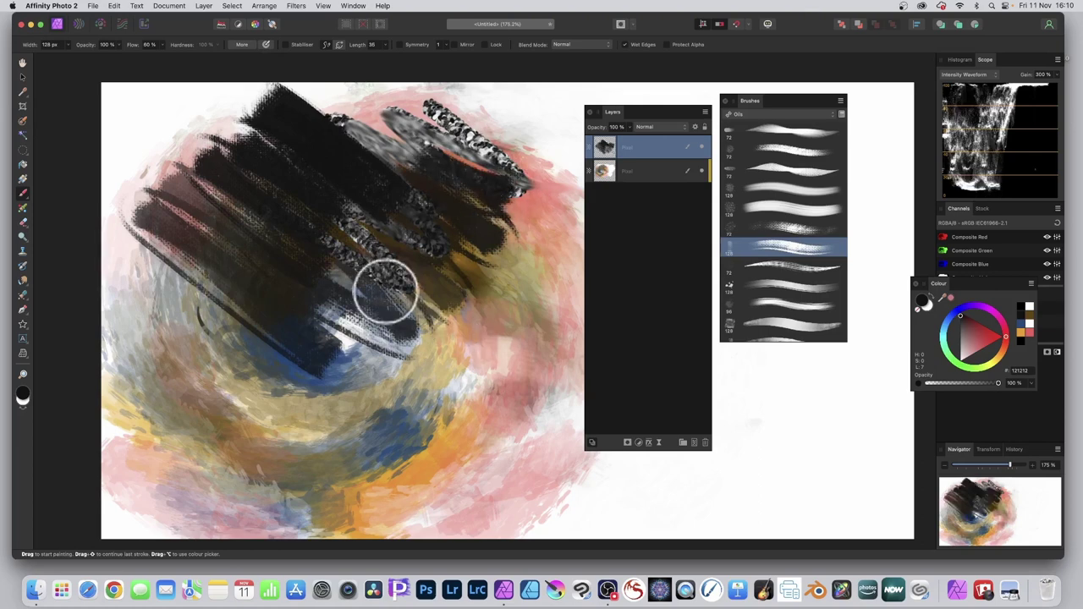
pyautogui.moveTo(398, 297); pyautogui.dragTo(491, 356)
pyautogui.moveTo(424, 326)
pyautogui.mouseDown()
pyautogui.moveTo(508, 423)
pyautogui.moveTo(364, 380)
pyautogui.moveTo(424, 491)
pyautogui.mouseUp()
pyautogui.moveTo(184, 317); pyautogui.dragTo(288, 448)
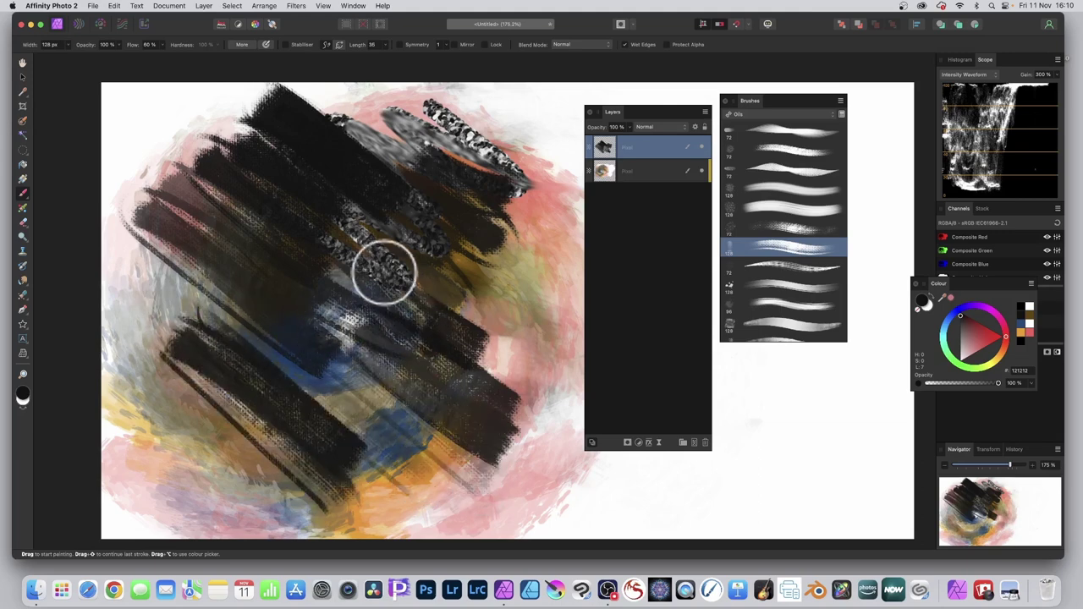
pyautogui.moveTo(372, 262); pyautogui.dragTo(576, 280)
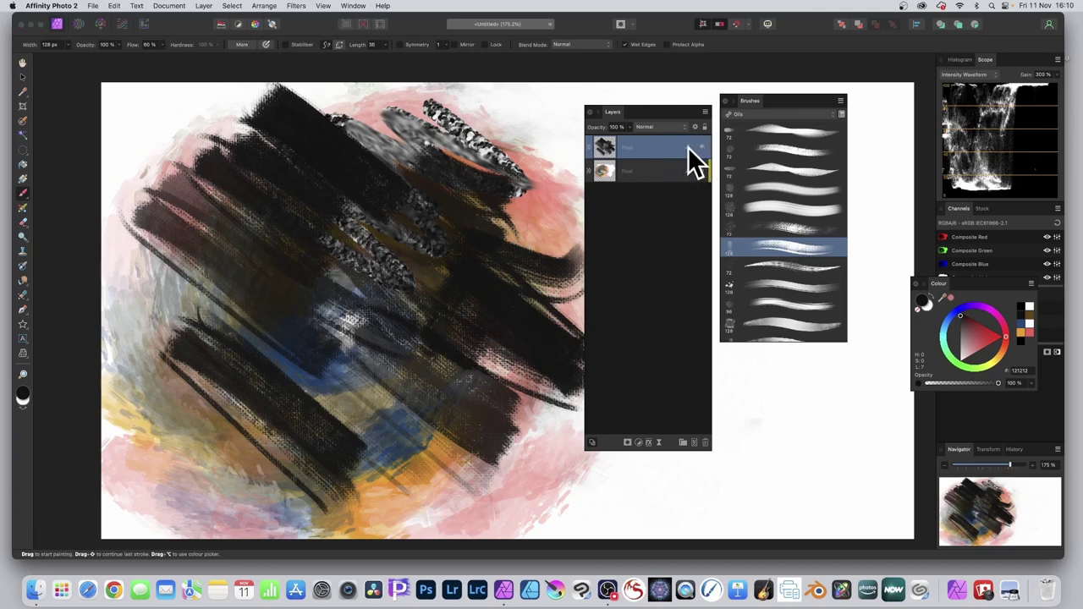
# - Choose a brush from the top layer's used-brushes list and paint over the upper-right zigzag
pyautogui.moveTo(689, 153)
pyautogui.mouseDown()
pyautogui.moveTo(733, 185)
pyautogui.moveTo(760, 180)
pyautogui.mouseUp()
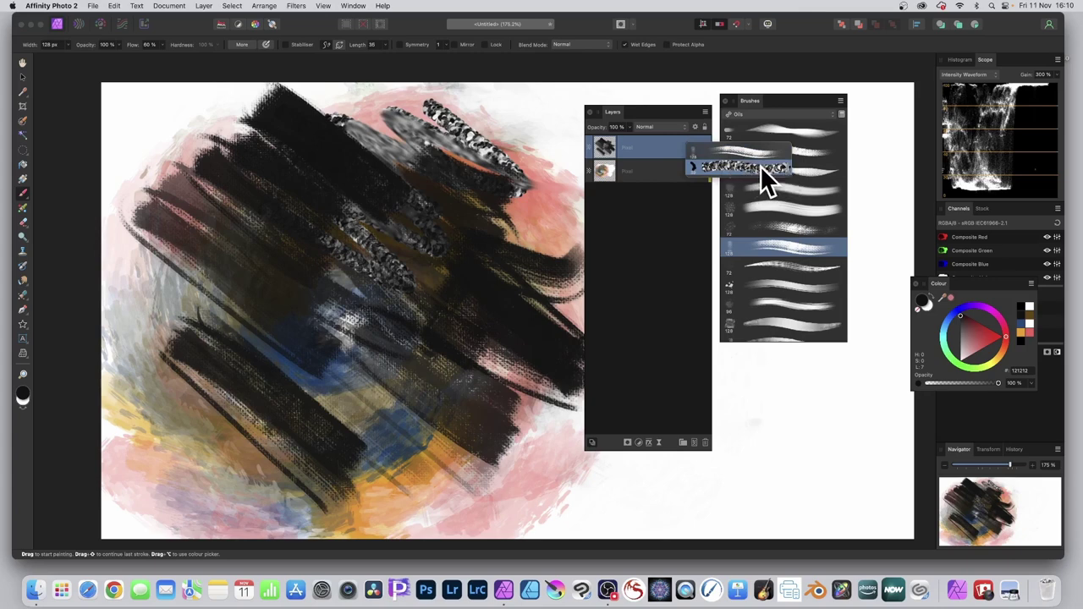
pyautogui.moveTo(760, 180)
pyautogui.mouseDown()
pyautogui.moveTo(728, 165)
pyautogui.moveTo(733, 152)
pyautogui.mouseUp()
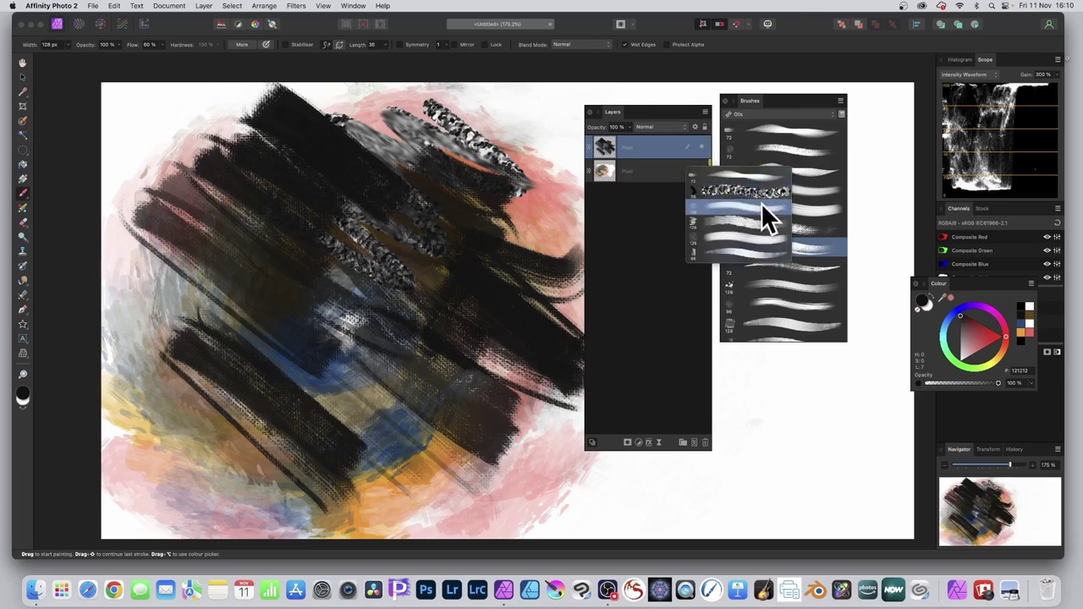
pyautogui.click(731, 253)
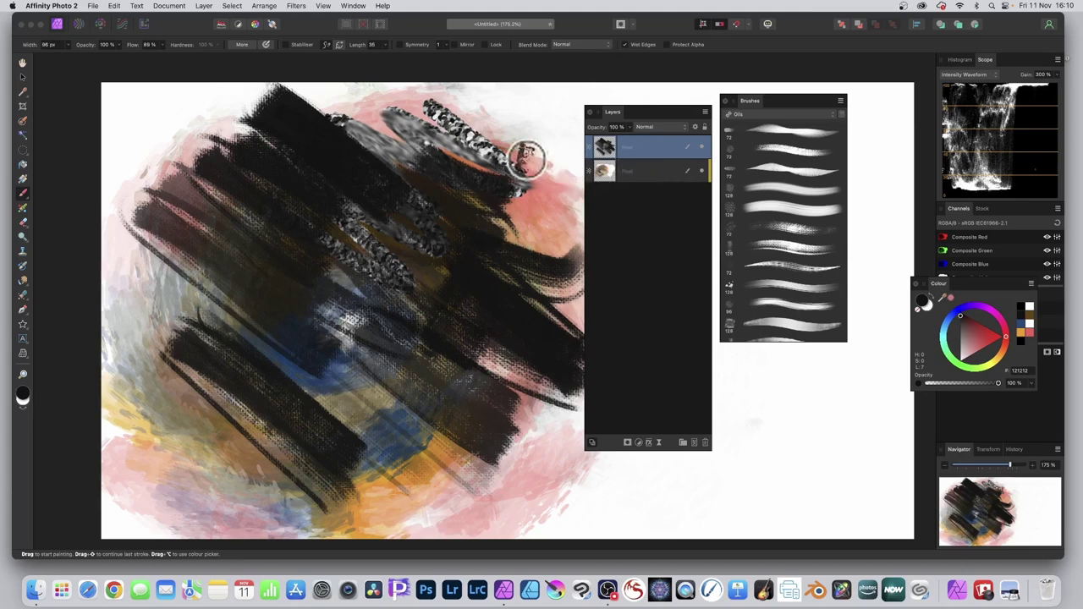
pyautogui.moveTo(563, 165)
pyautogui.mouseDown()
pyautogui.moveTo(436, 89)
pyautogui.moveTo(524, 178)
pyautogui.moveTo(474, 173)
pyautogui.moveTo(529, 148)
pyautogui.moveTo(404, 127)
pyautogui.moveTo(368, 144)
pyautogui.moveTo(428, 165)
pyautogui.moveTo(495, 139)
pyautogui.moveTo(533, 169)
pyautogui.mouseUp()
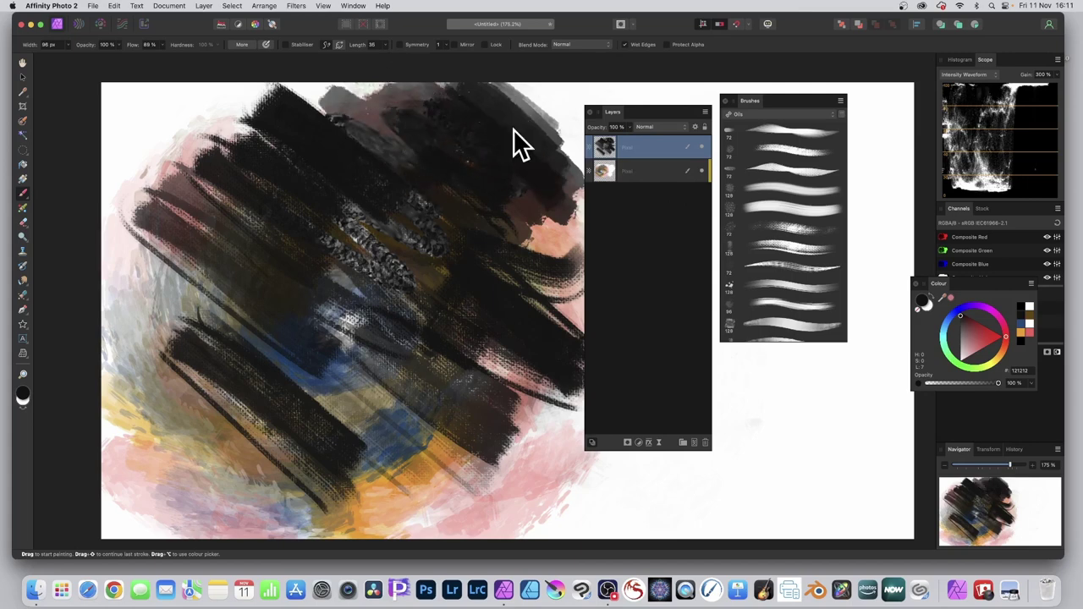
# - Smudge the dark strokes at the top right of the canvas
pyautogui.click(23, 282)
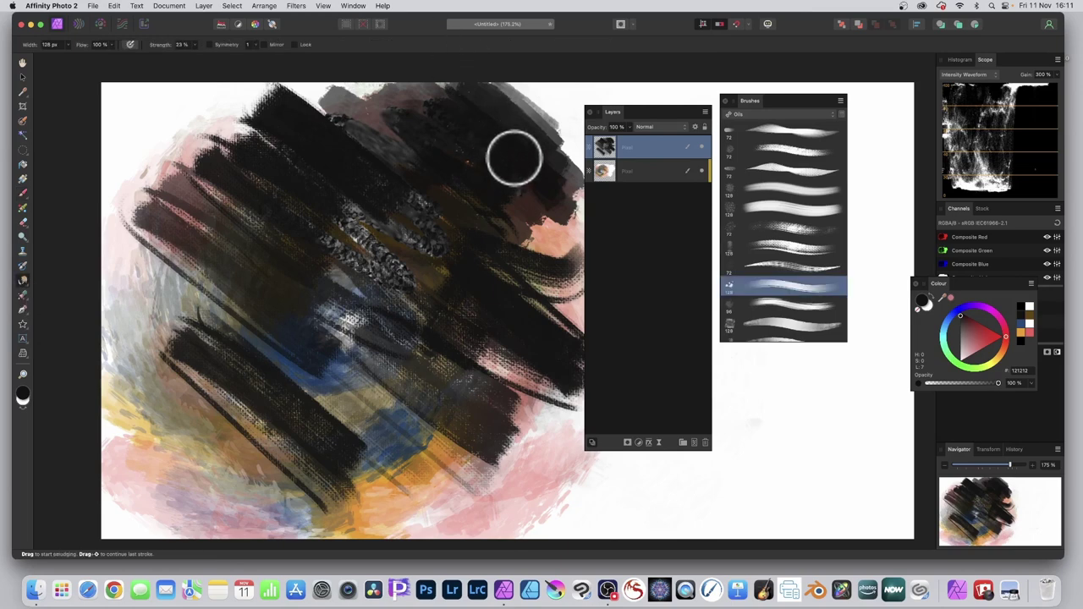
pyautogui.moveTo(516, 148)
pyautogui.mouseDown()
pyautogui.moveTo(546, 136)
pyautogui.moveTo(489, 112)
pyautogui.moveTo(525, 102)
pyautogui.mouseUp()
pyautogui.moveTo(453, 99)
pyautogui.mouseDown()
pyautogui.moveTo(550, 203)
pyautogui.moveTo(463, 158)
pyautogui.mouseUp()
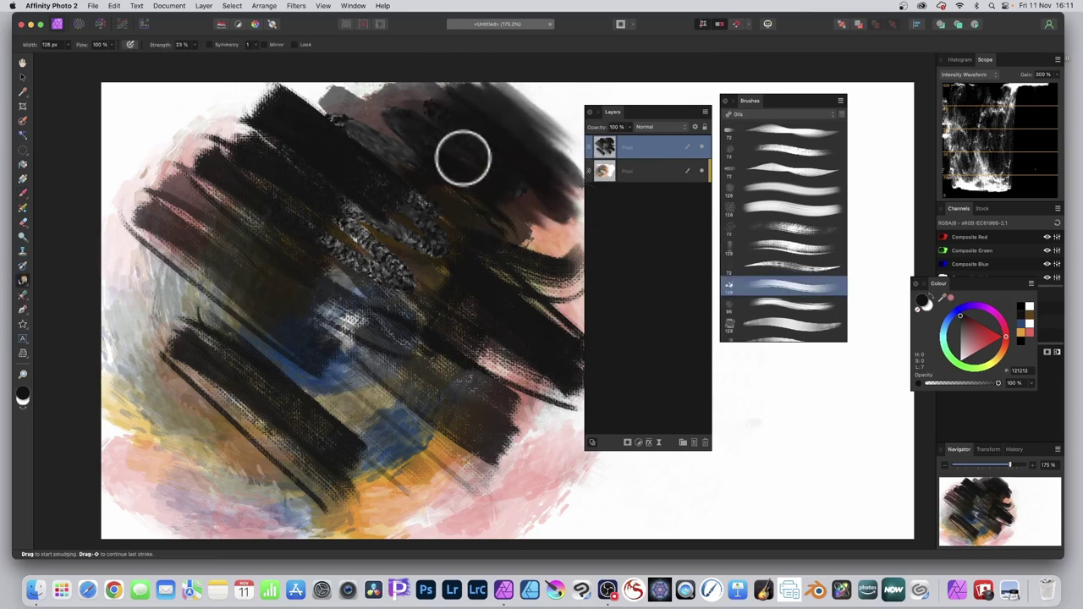
# - Choose different brushes, then pick the second brush from the top layer's used-brushes list
pyautogui.click(783, 151)
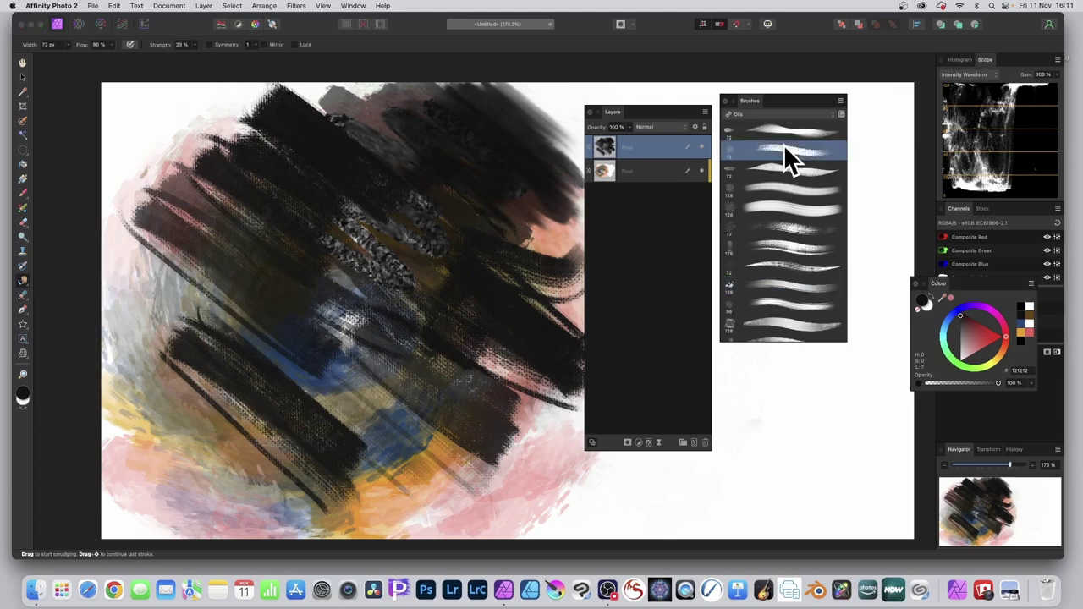
pyautogui.click(758, 289)
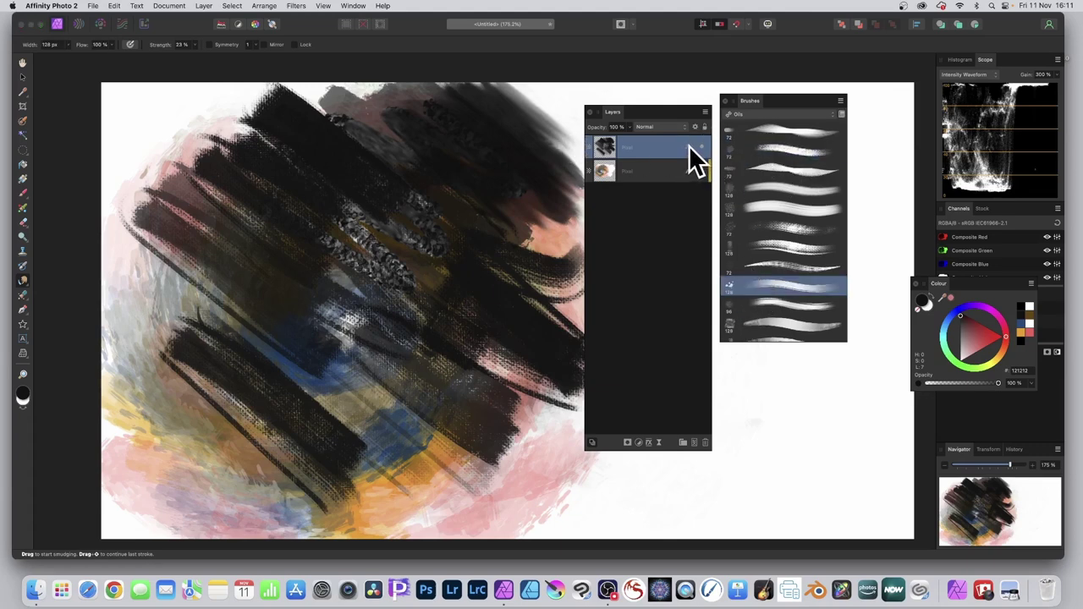
pyautogui.rightClick(689, 145)
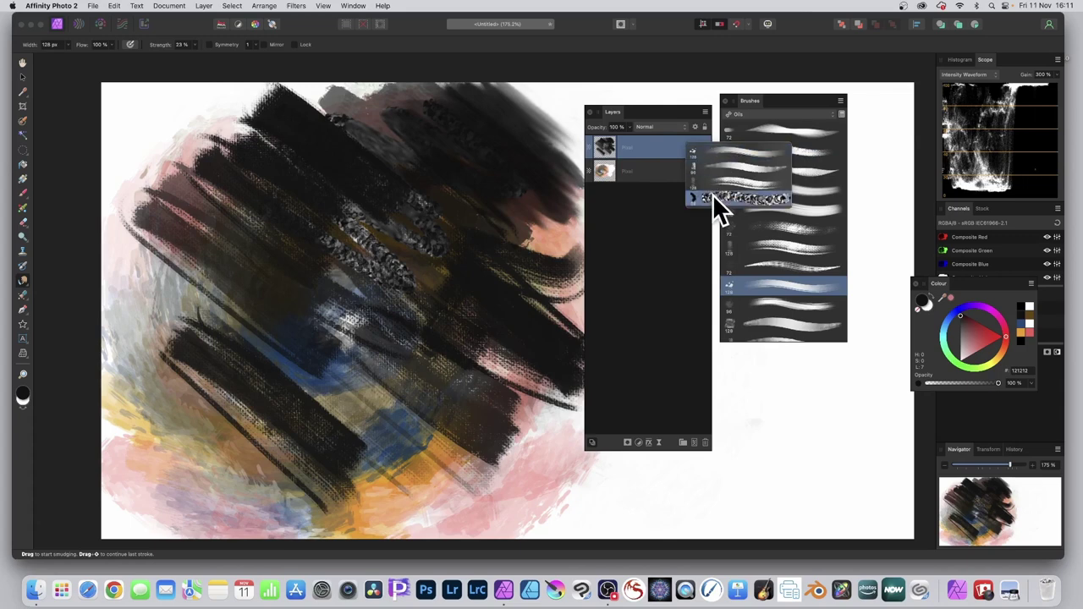
pyautogui.click(773, 165)
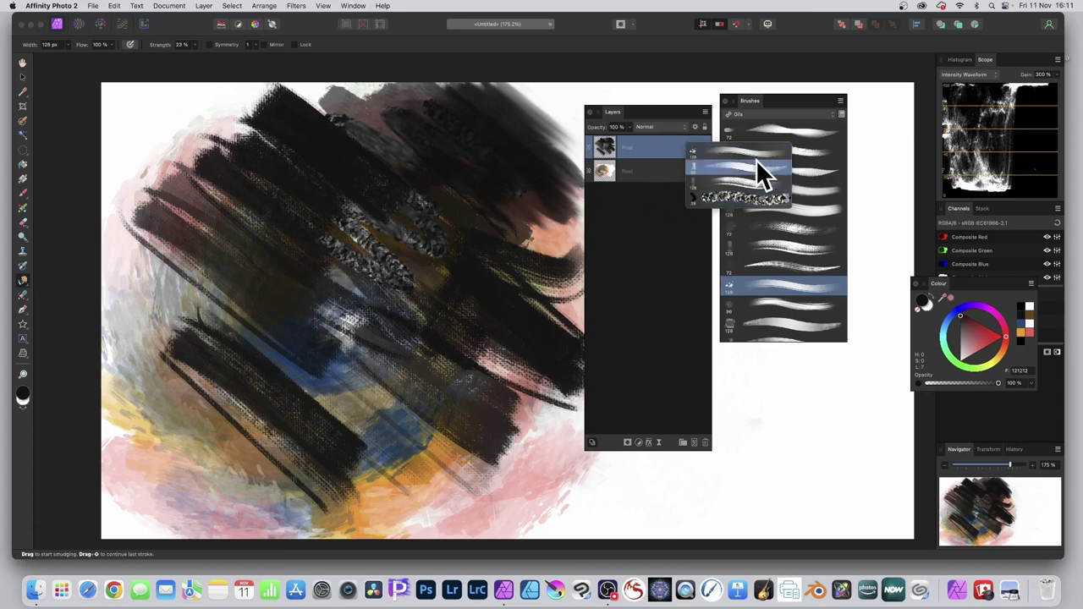